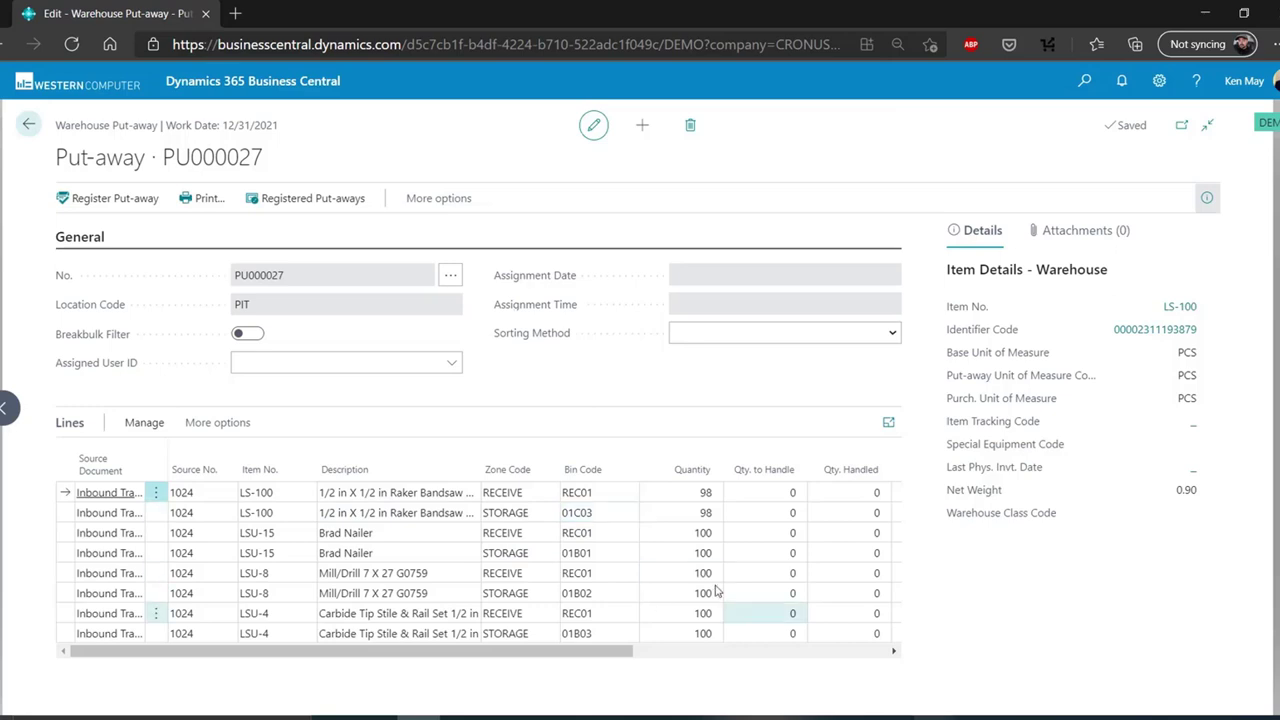
Bring the scanner emulator forward and open the Put-Away list from the Warehouse Insight main menu
key(alt+Tab)
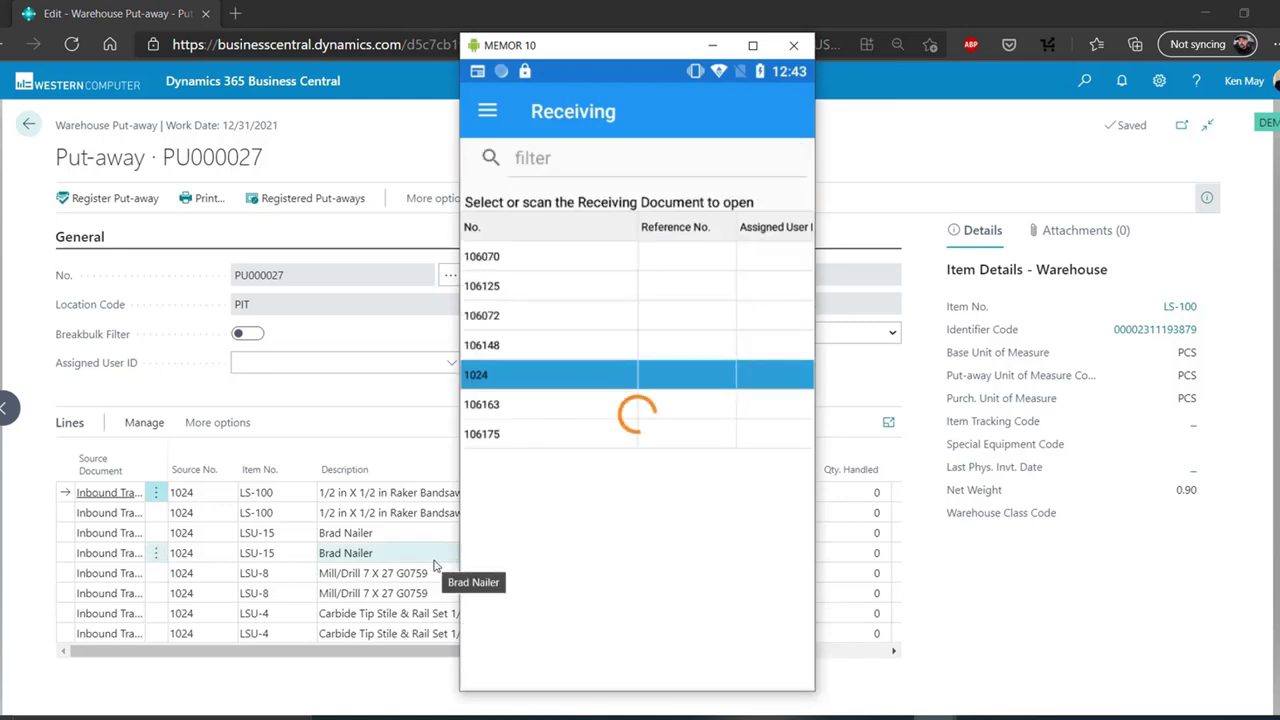
key(Escape)
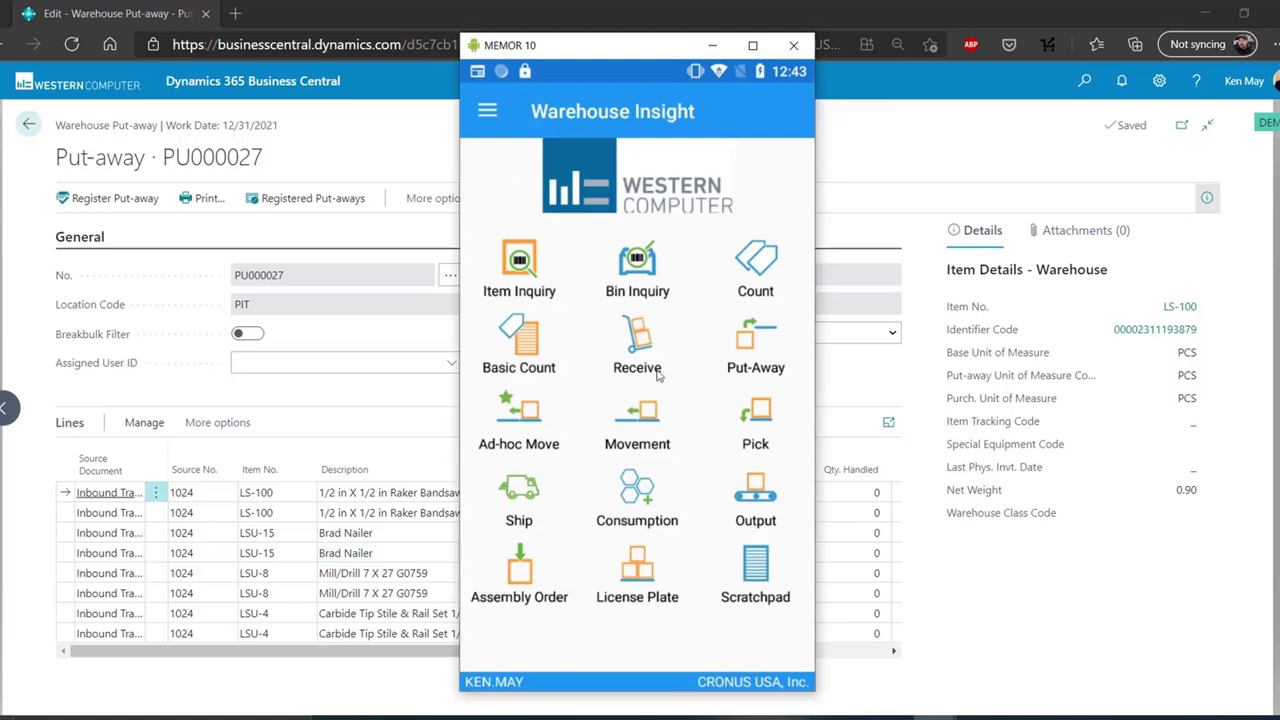
click(751, 355)
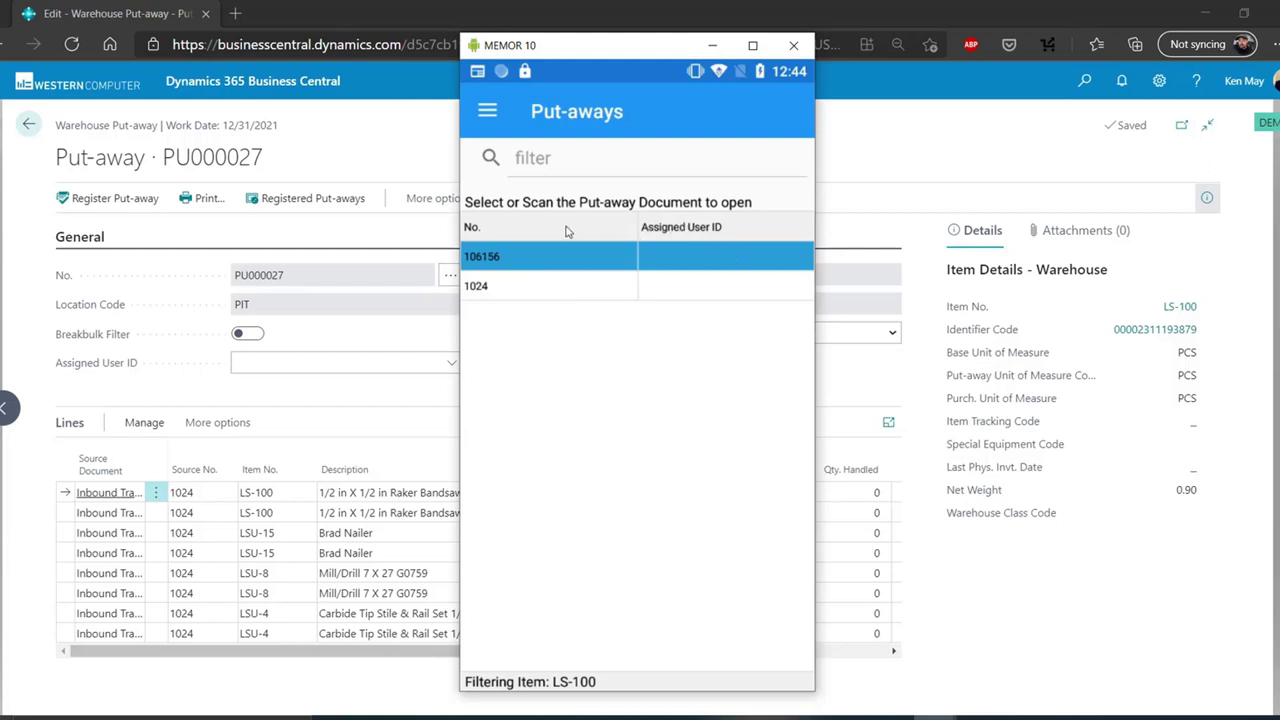
click(615, 238)
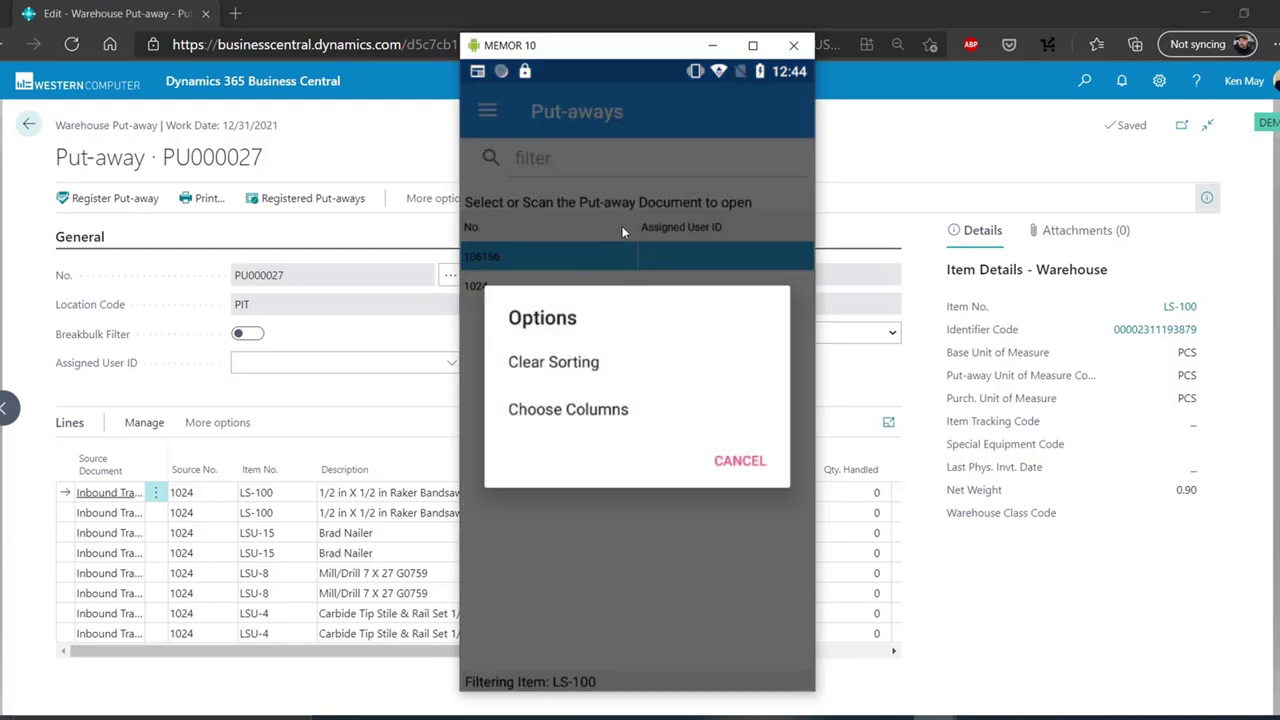
click(574, 416)
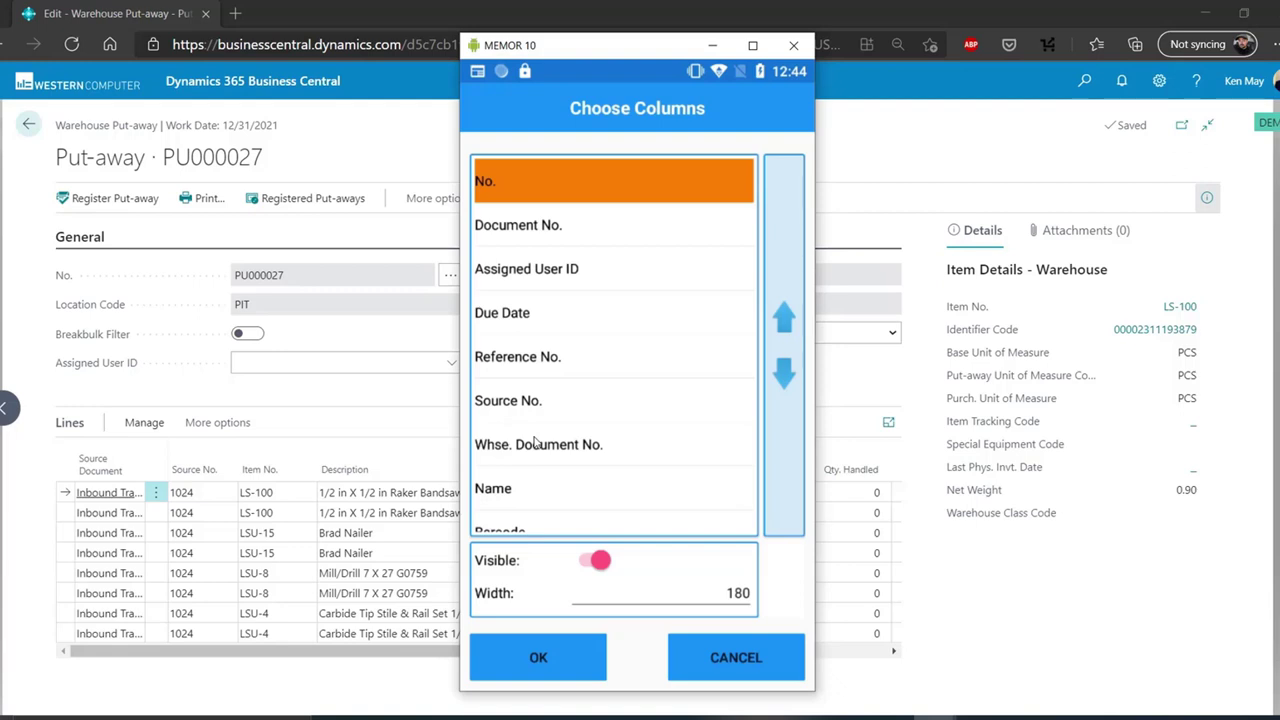
click(582, 269)
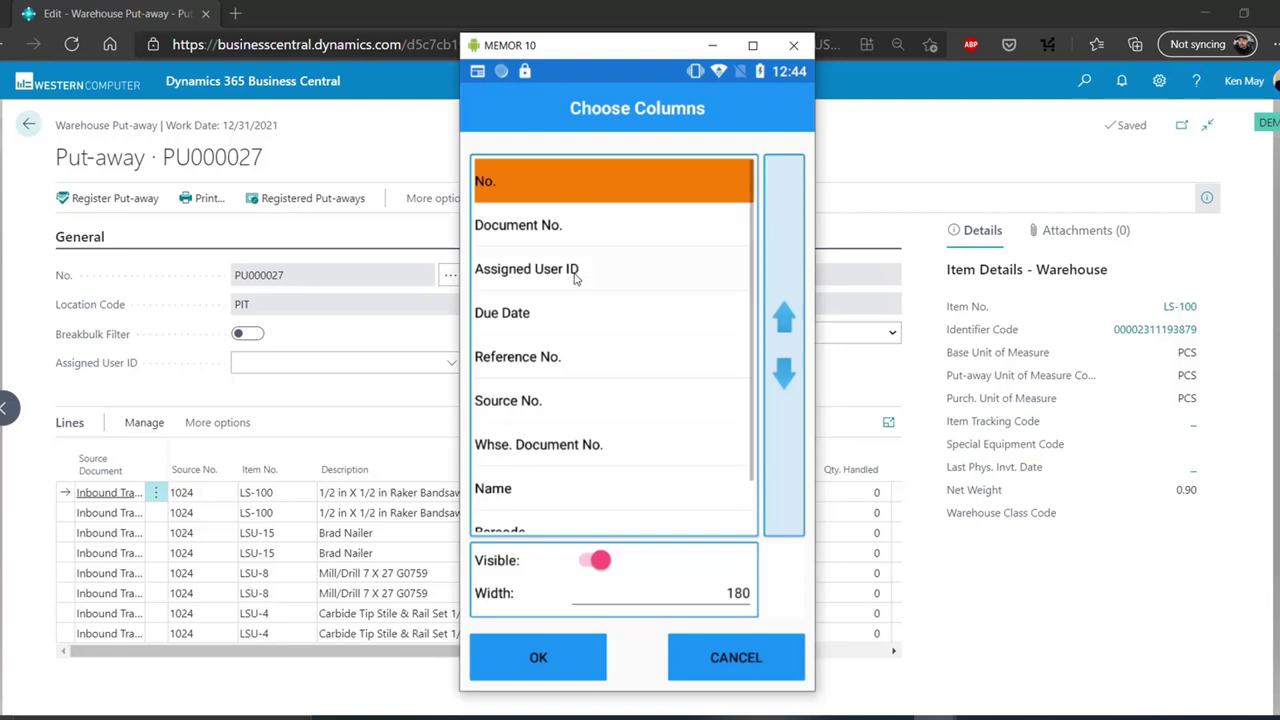
click(536, 664)
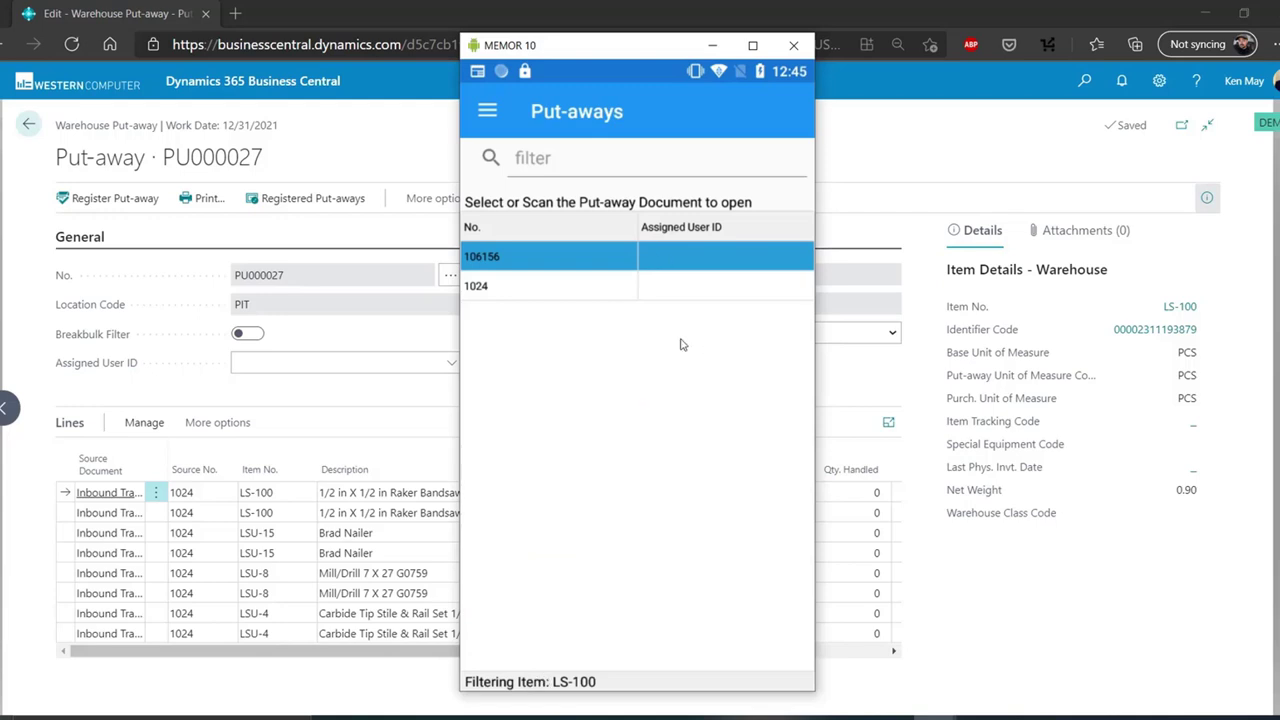
click(538, 290)
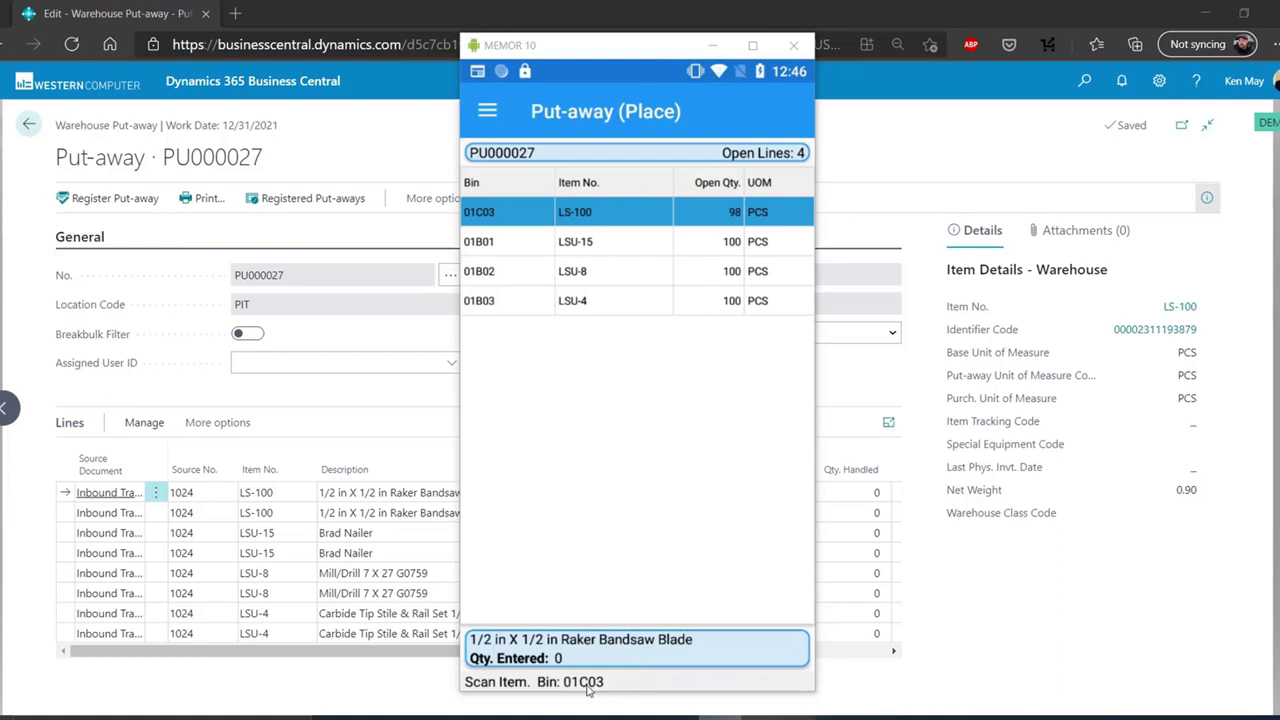
Place 98 PCS of LS-100 into bin 01C03 on put-away PU000027
click(598, 221)
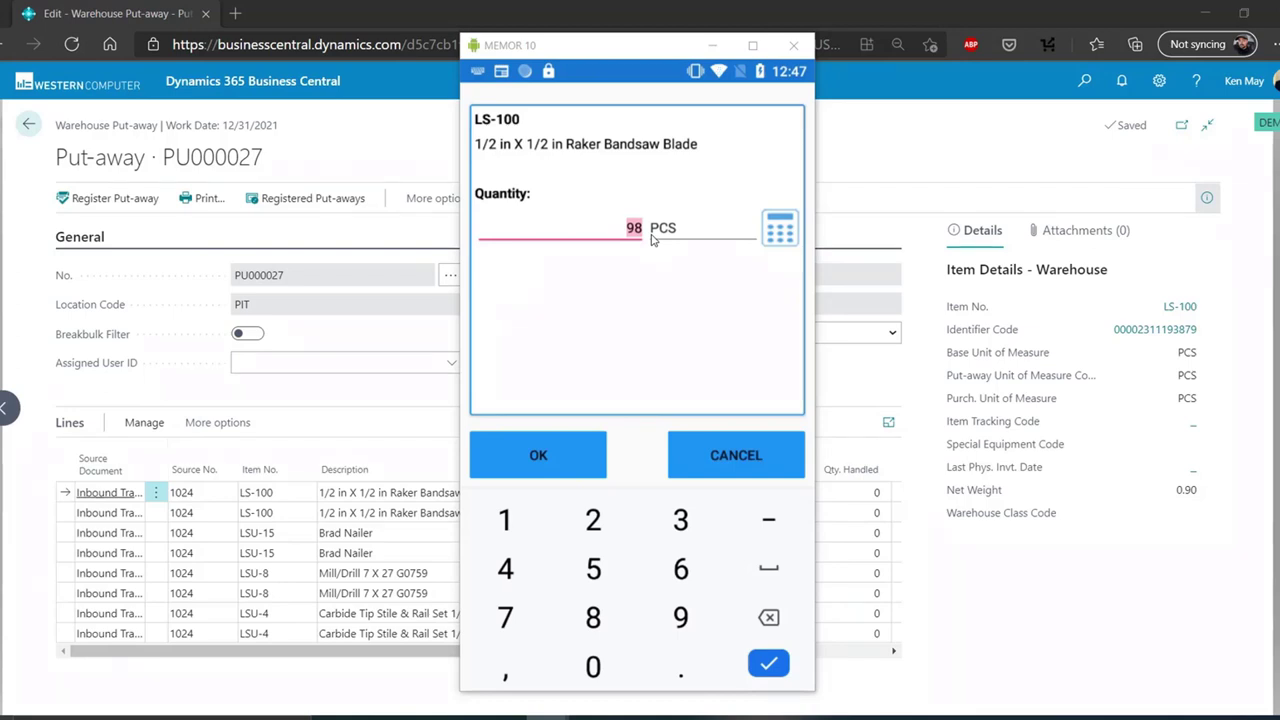
click(569, 466)
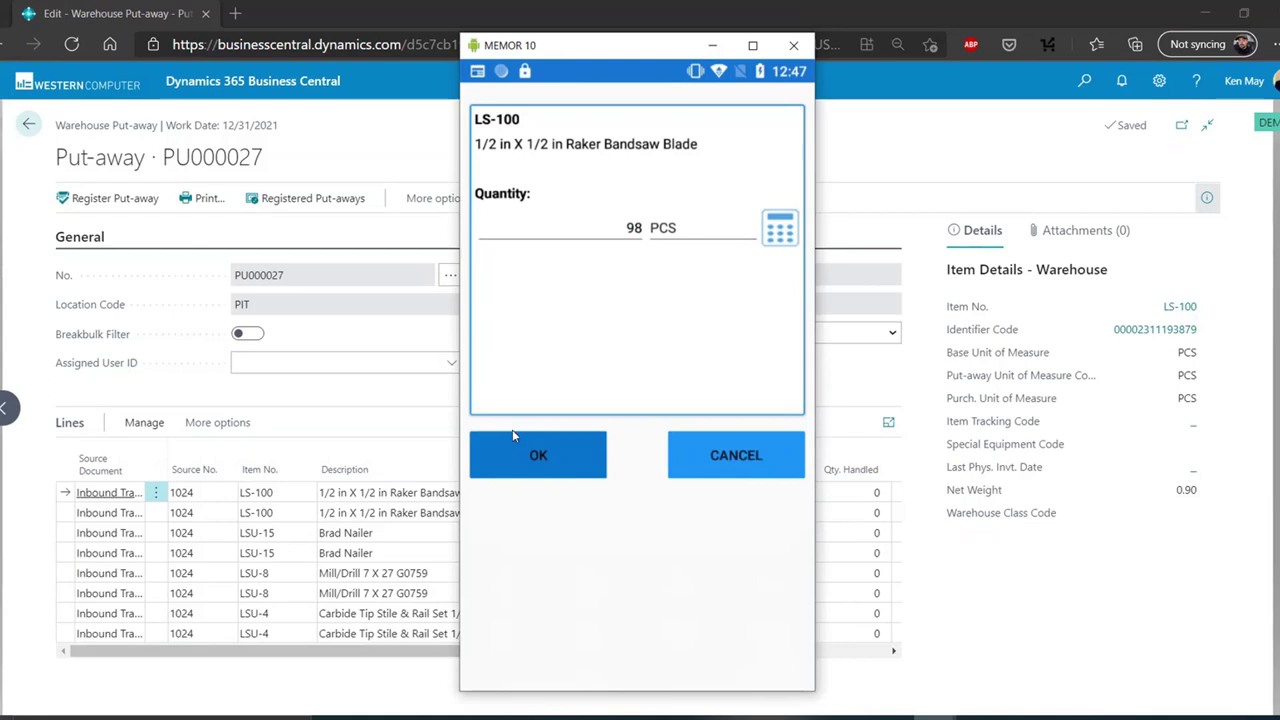
click(567, 461)
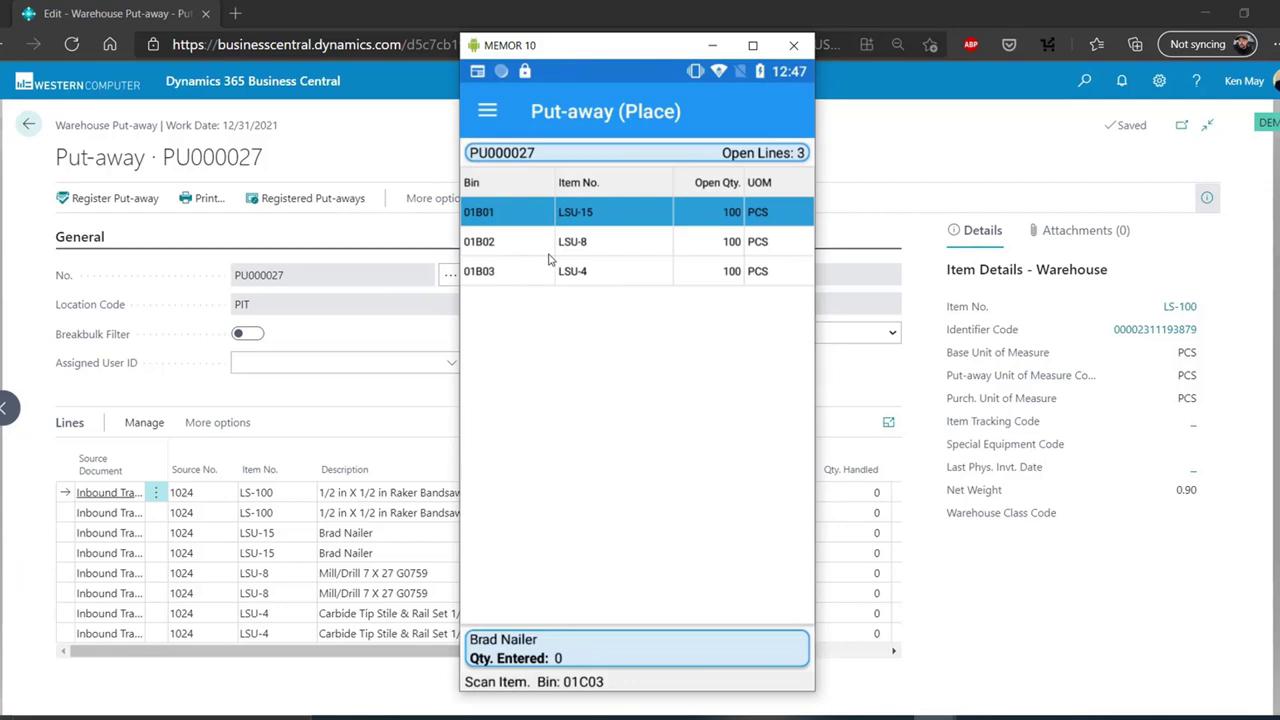
Place 100 PCS of LSU-8 into bin 01B02, dismissing the item picture
click(176, 262)
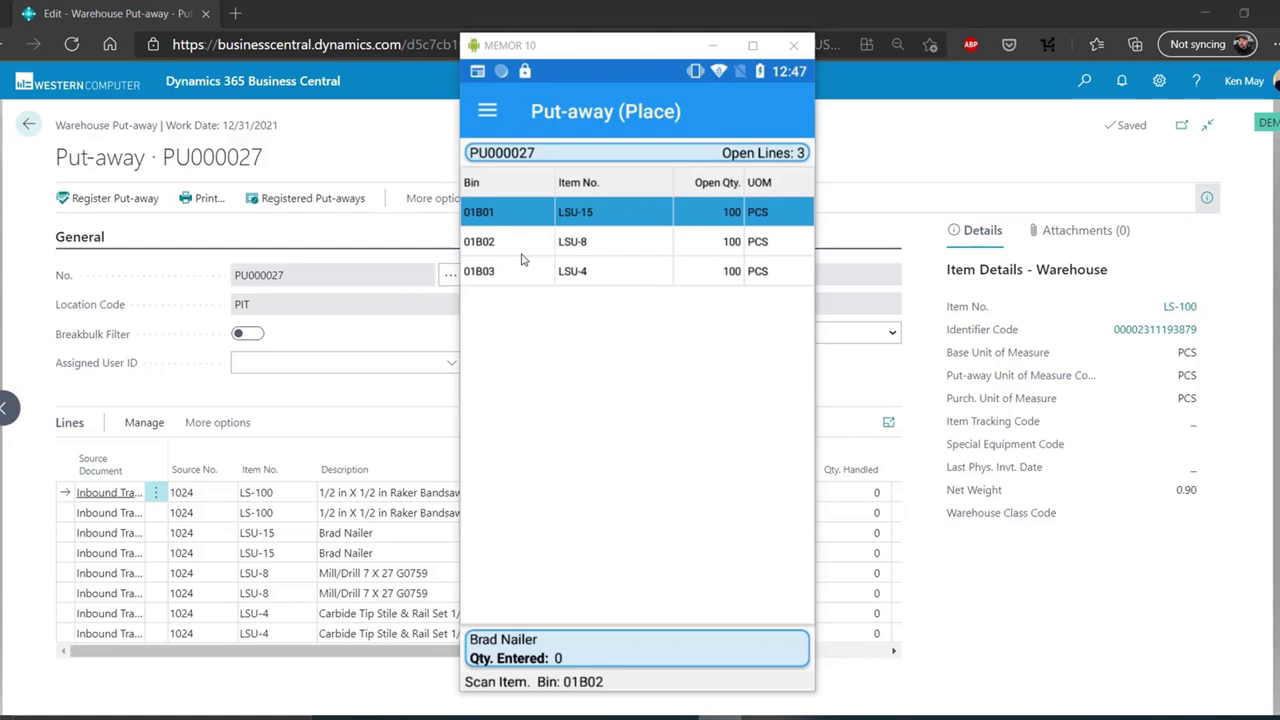
click(520, 256)
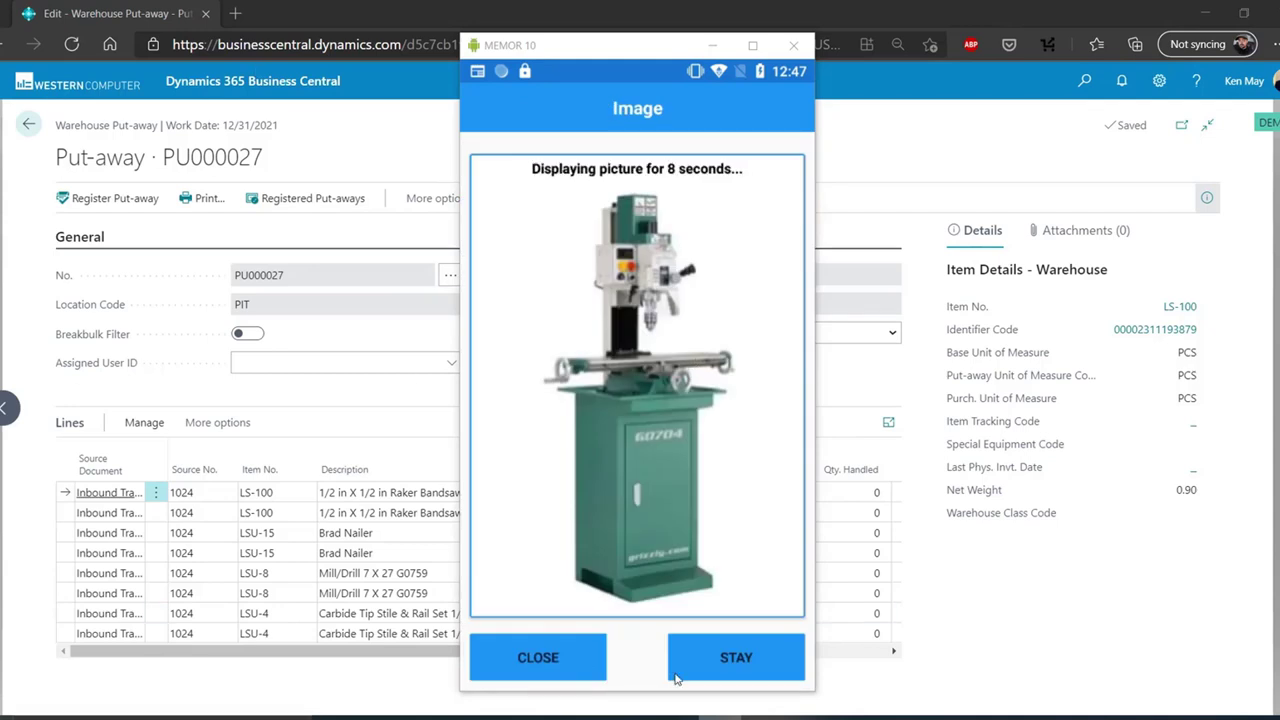
click(540, 660)
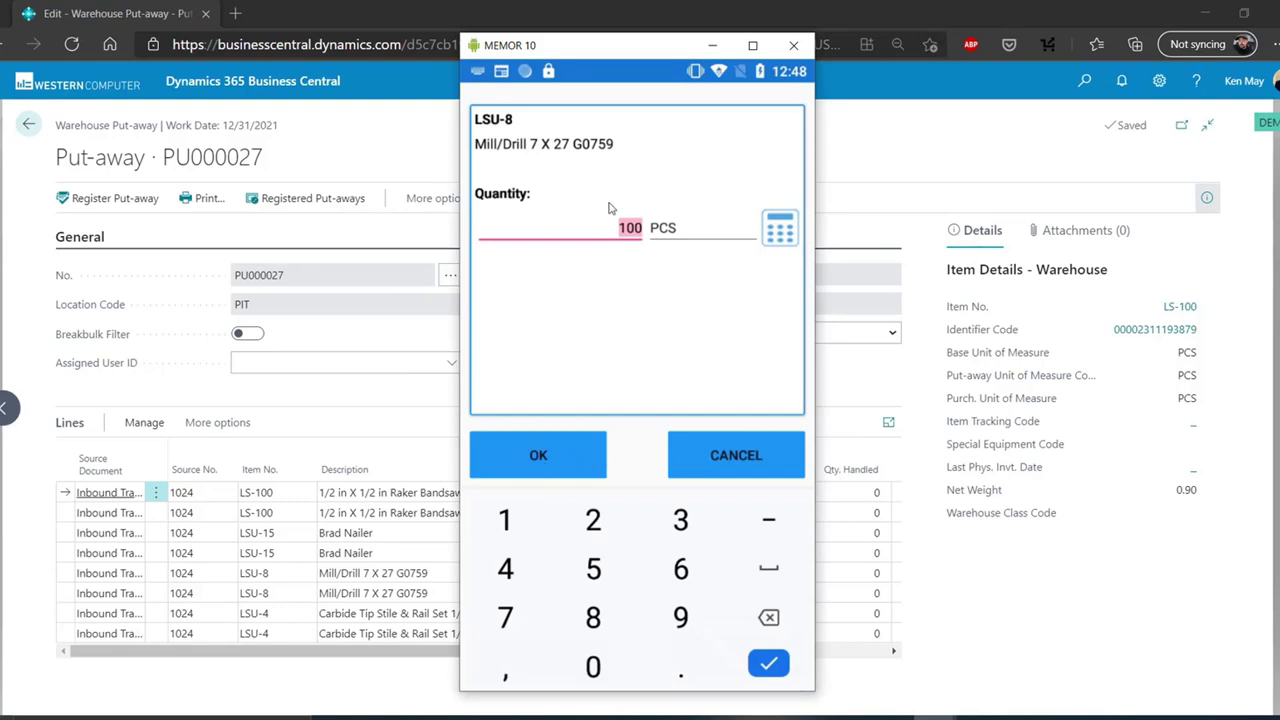
click(562, 470)
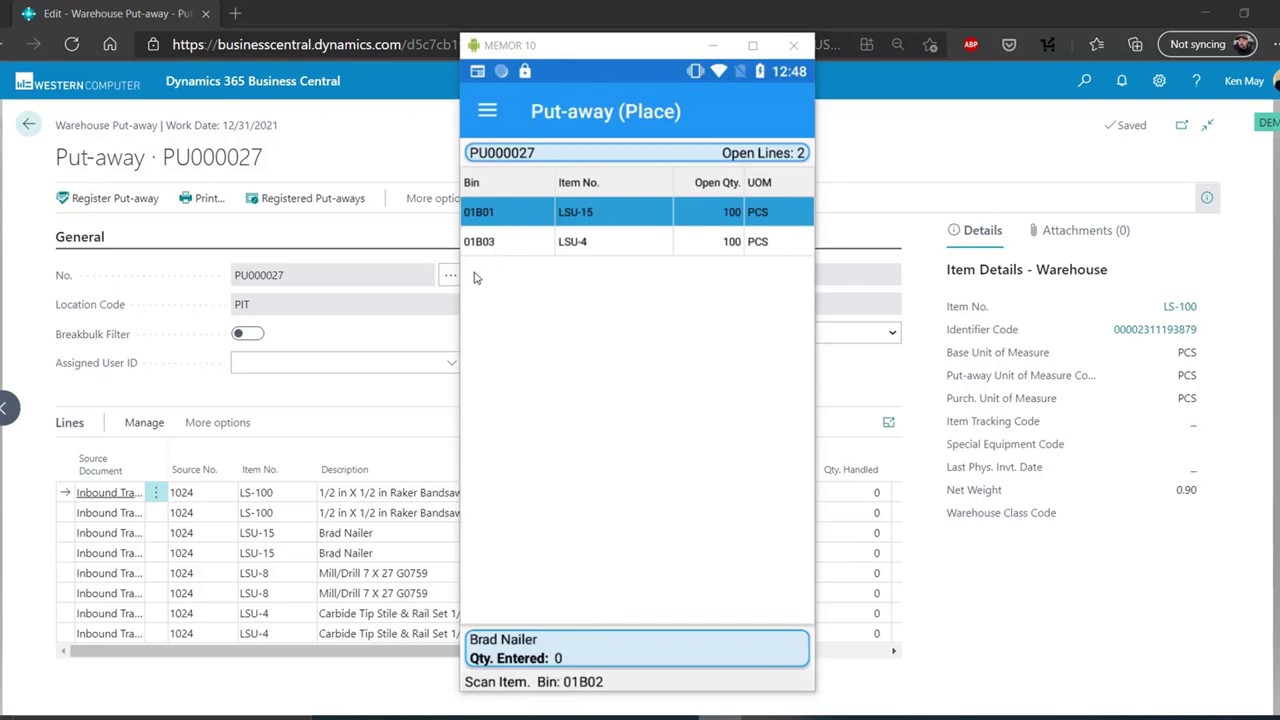
Try Change Bin from the actions menu, cancel it, then open the LSU-15 Brad Nailer quantity entry
click(487, 110)
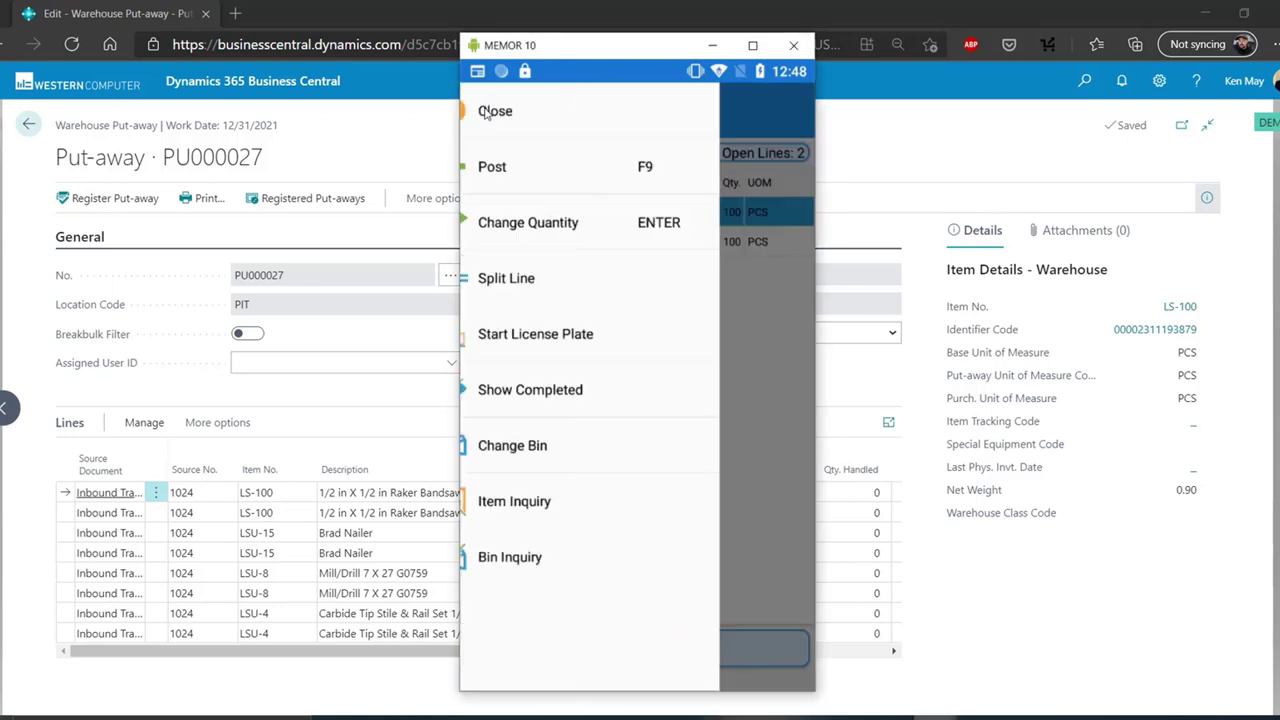
click(771, 202)
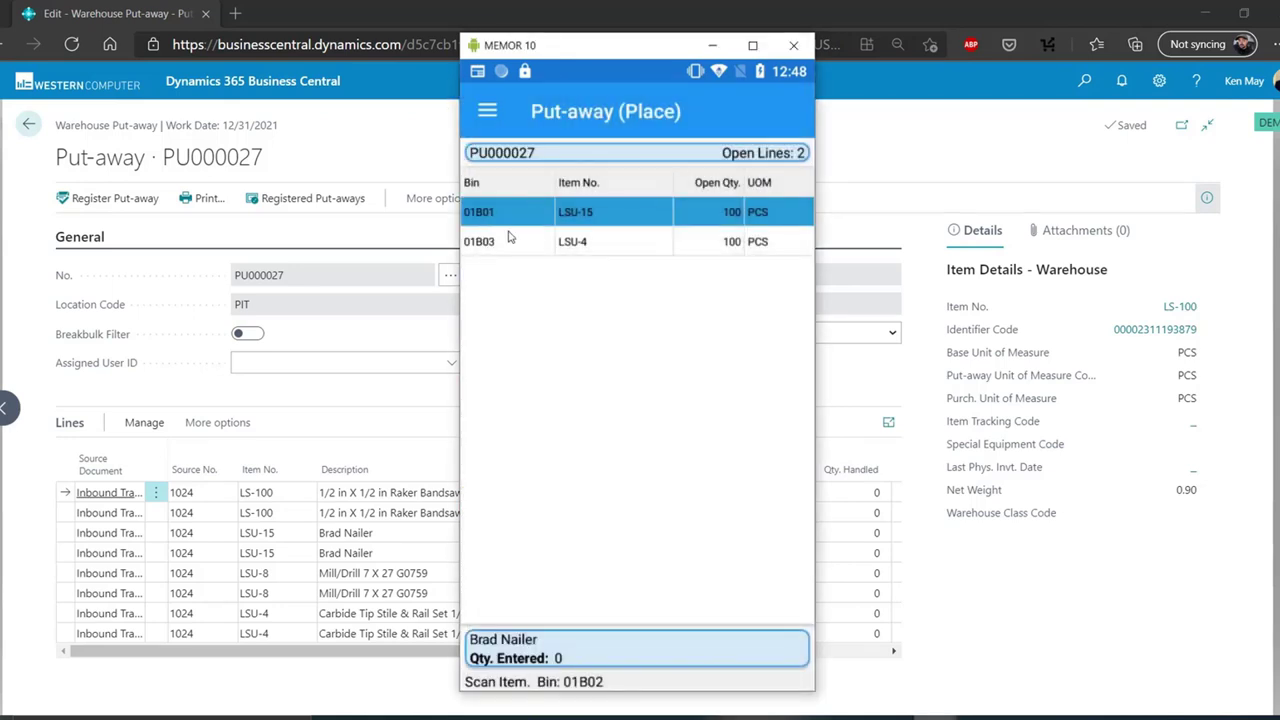
click(490, 116)
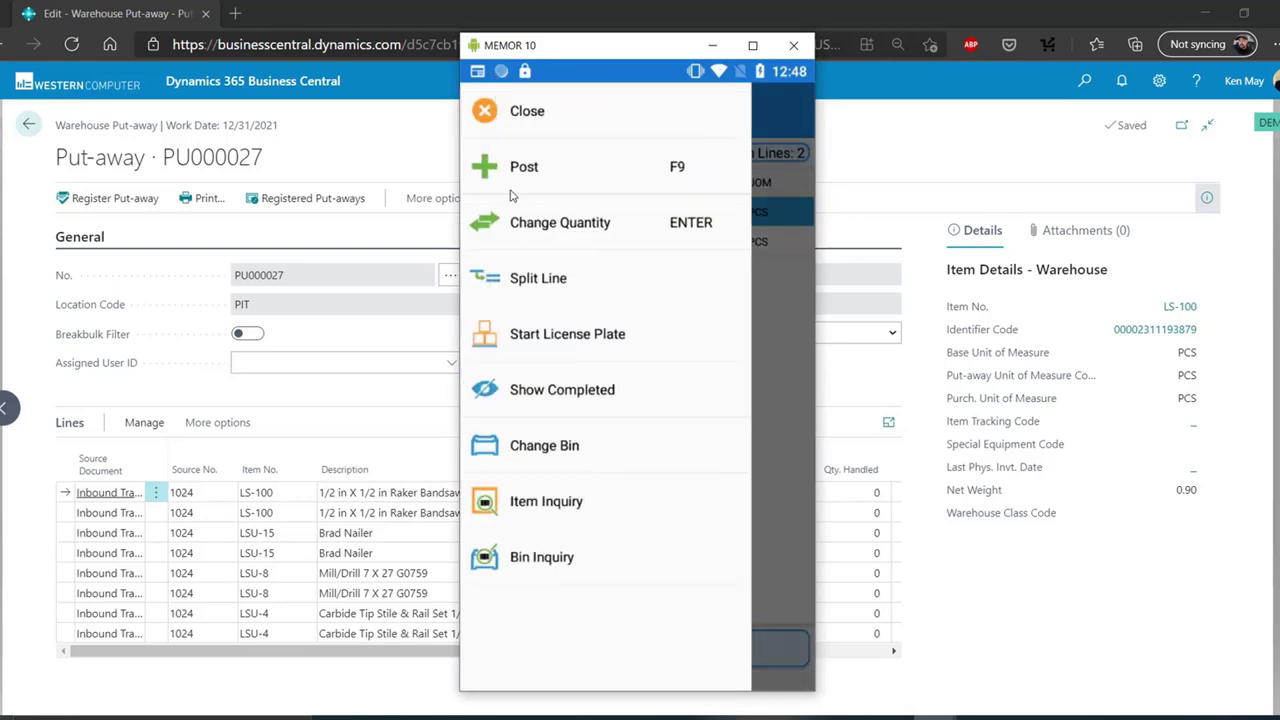
click(545, 447)
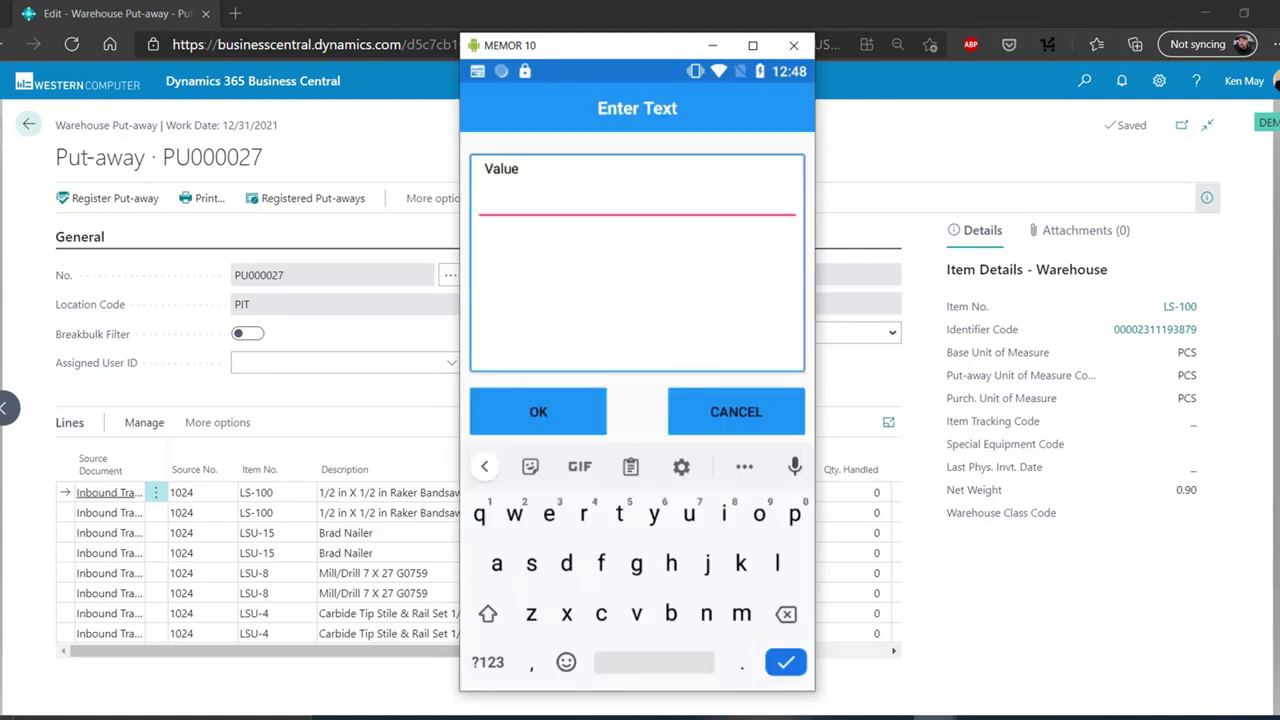
key(Escape)
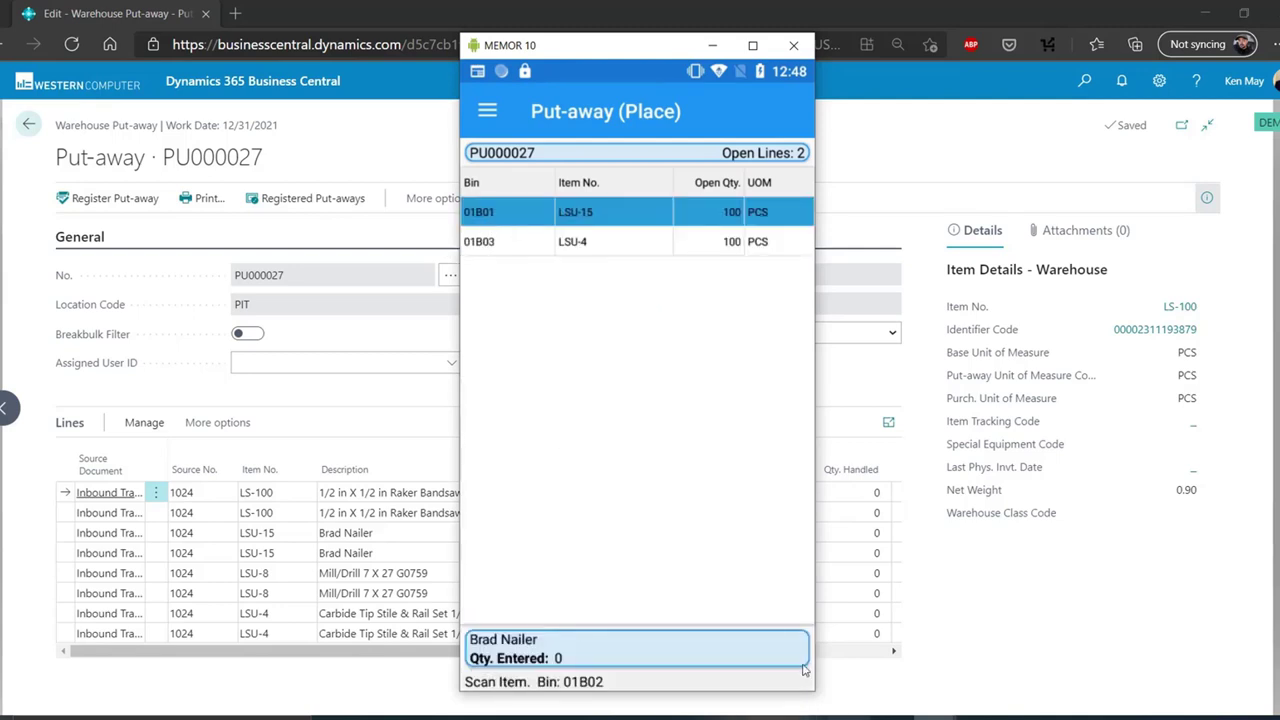
click(569, 228)
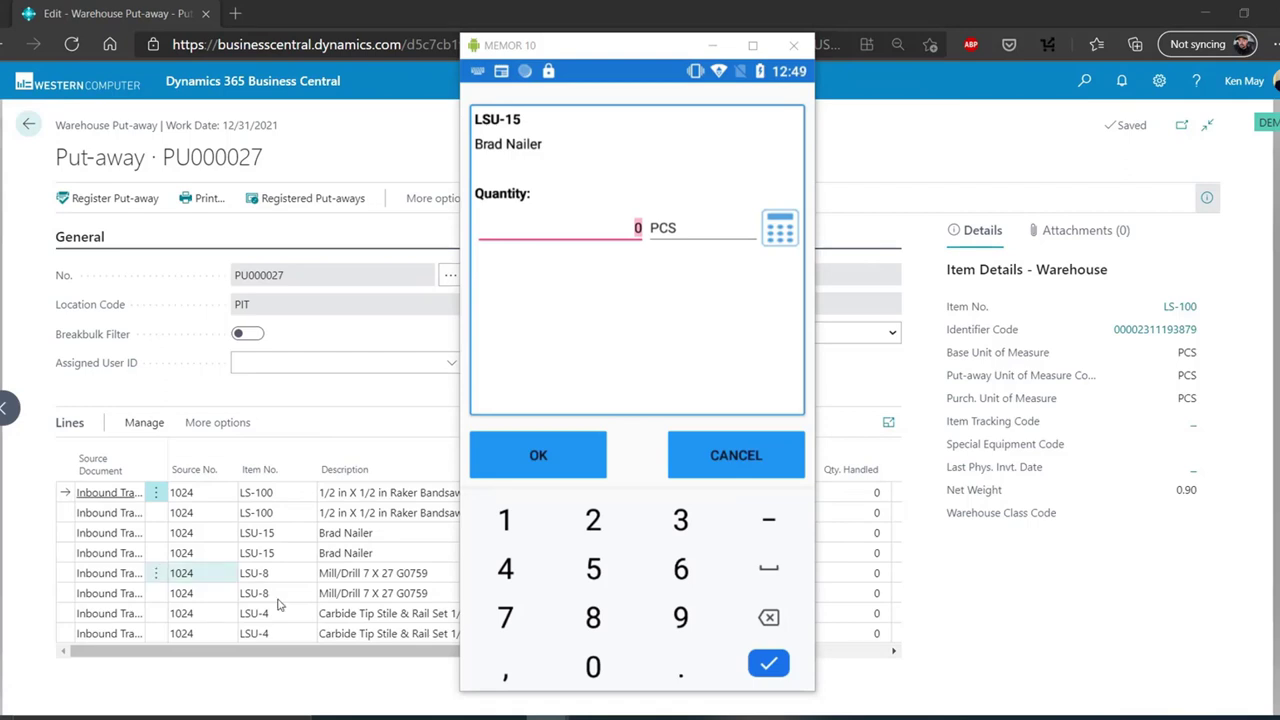
Place 100 PCS of LSU-15 Brad Nailer after dismissing its picture
click(580, 455)
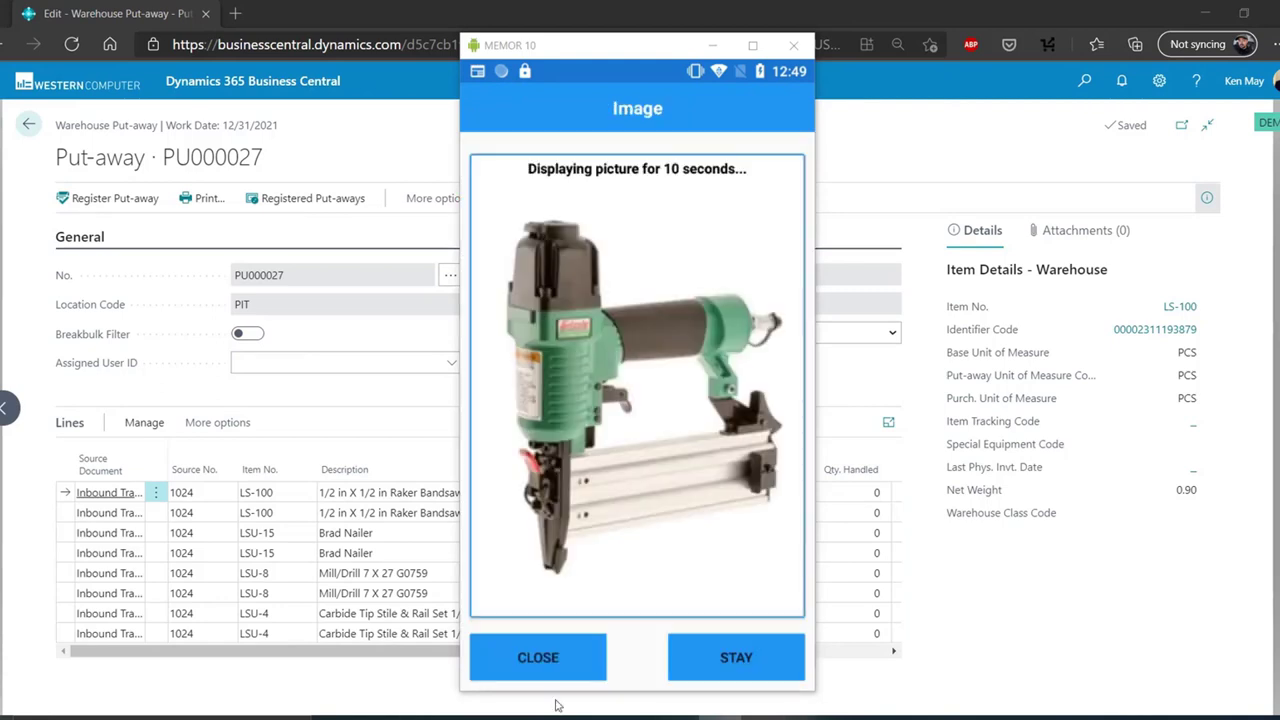
click(553, 680)
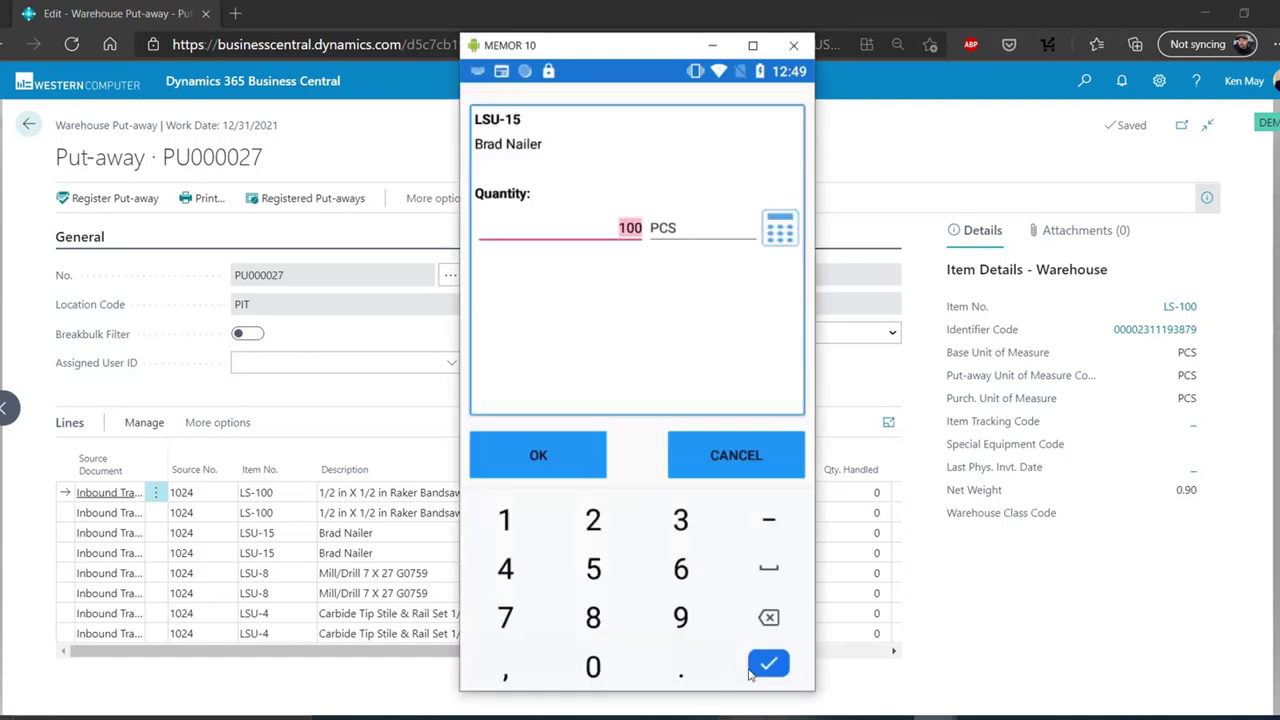
click(521, 462)
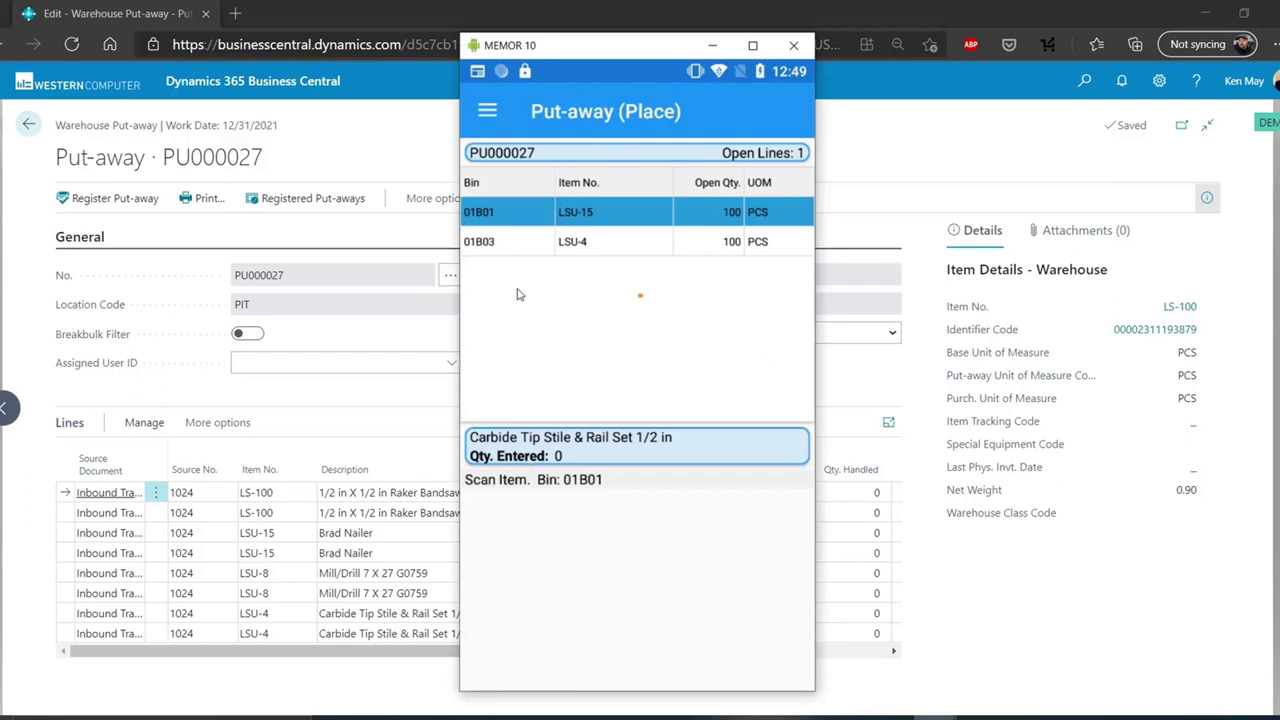
Enter and confirm 100 PCS for the LSU-4 line, leaving 0 open lines
click(514, 225)
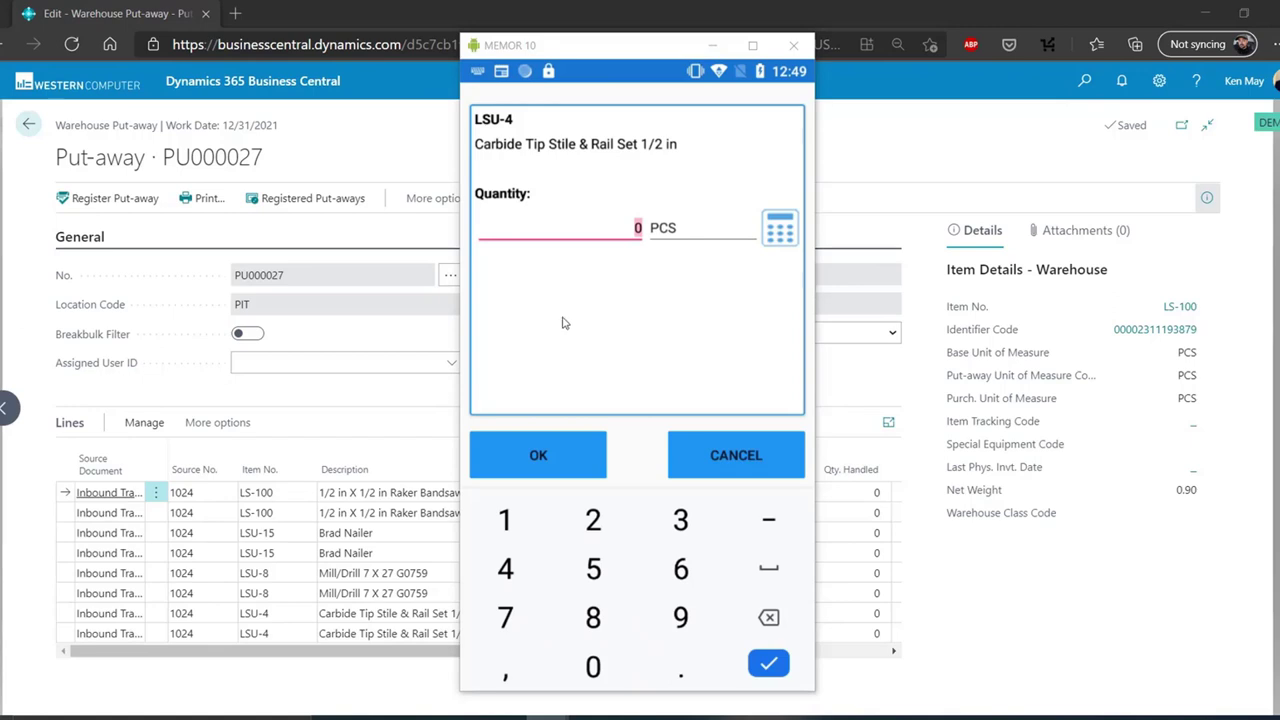
click(512, 524)
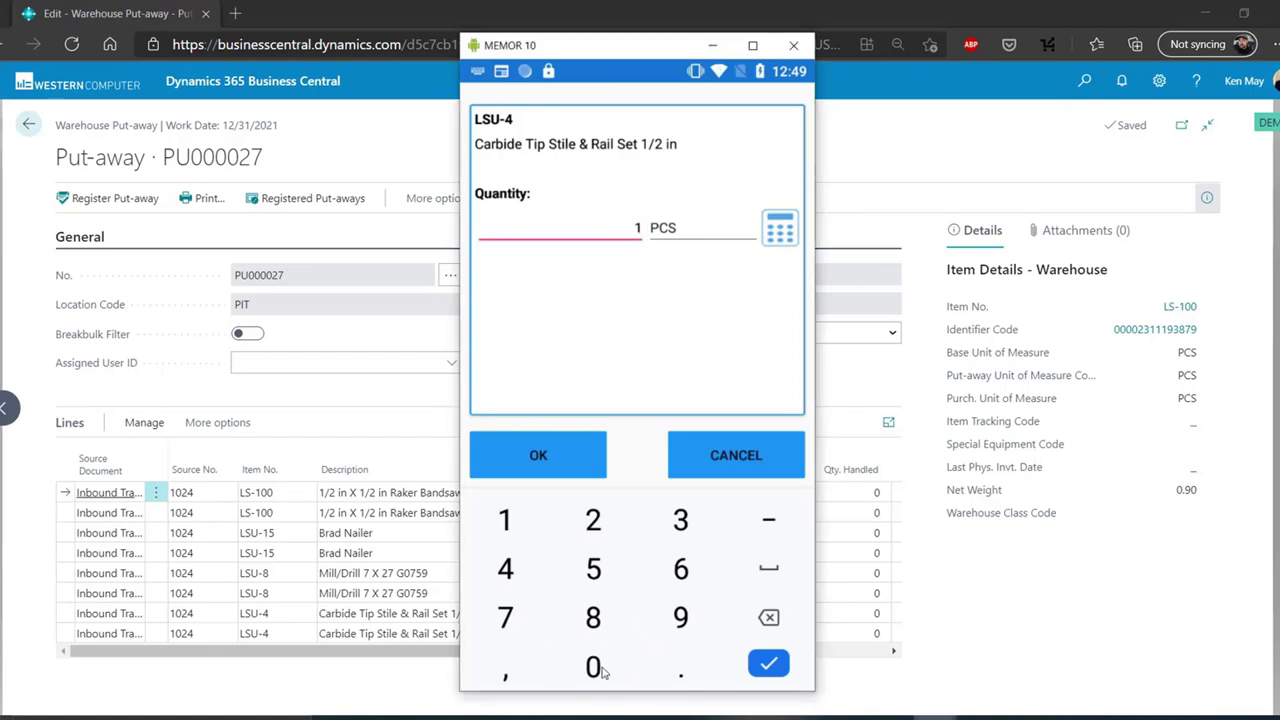
click(593, 667)
click(593, 667)
click(538, 455)
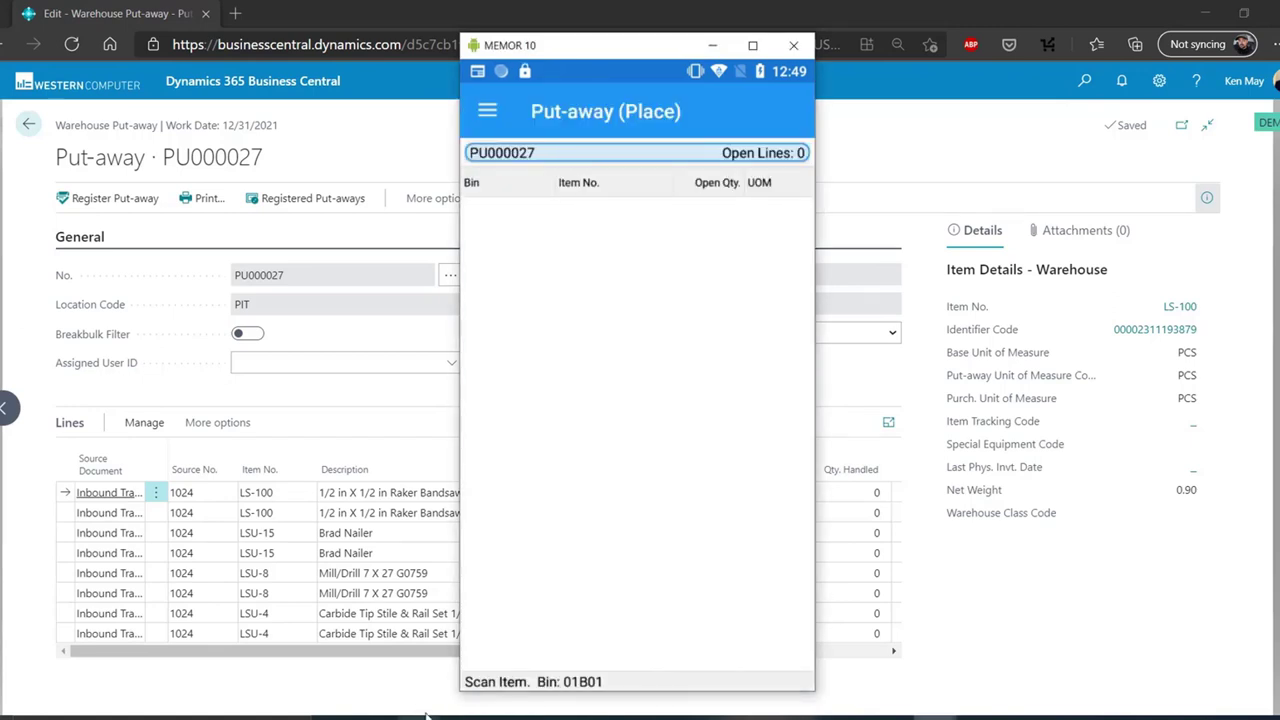
Post put-away PU000027, confirm closing it, and switch to the Business Central window
click(492, 111)
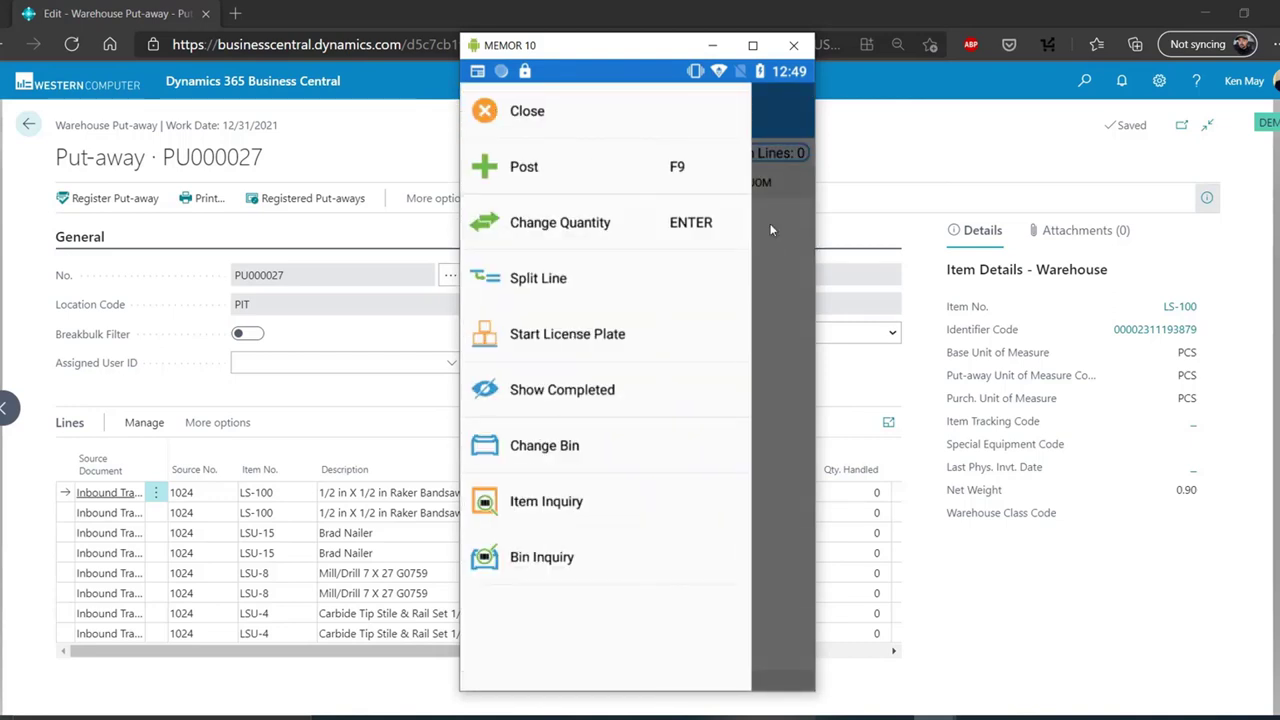
click(515, 172)
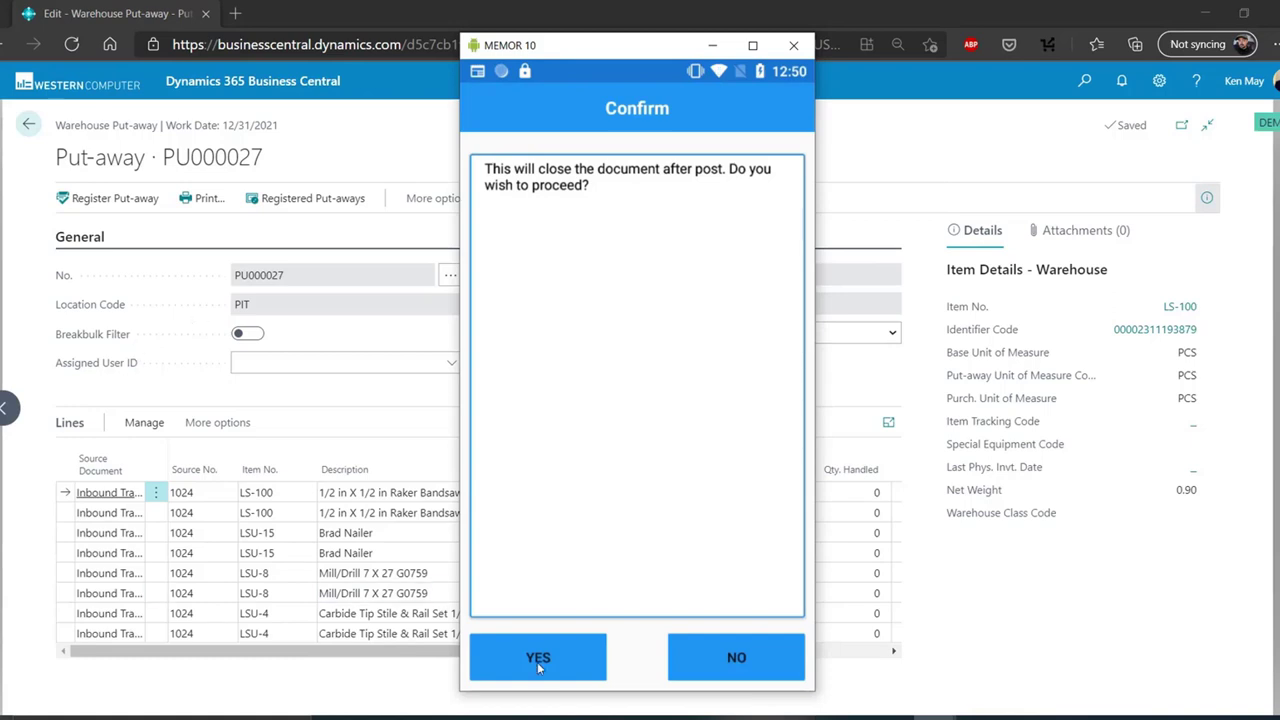
click(571, 648)
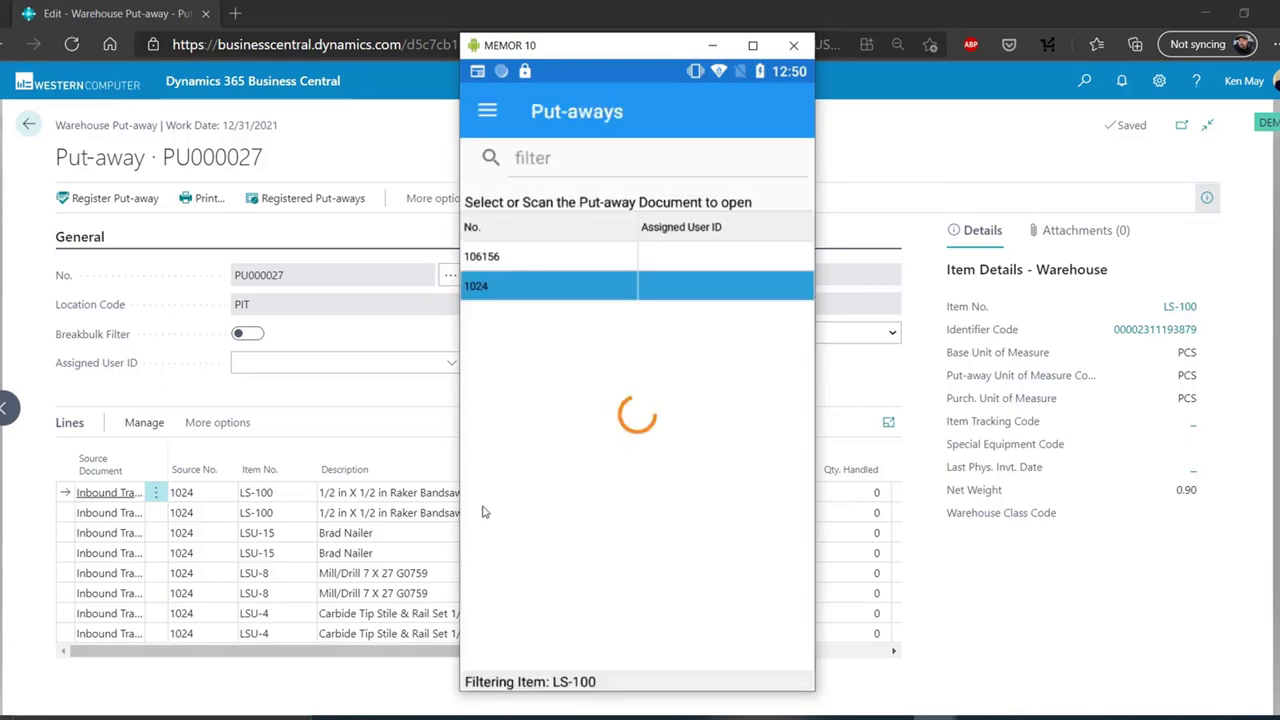
click(167, 382)
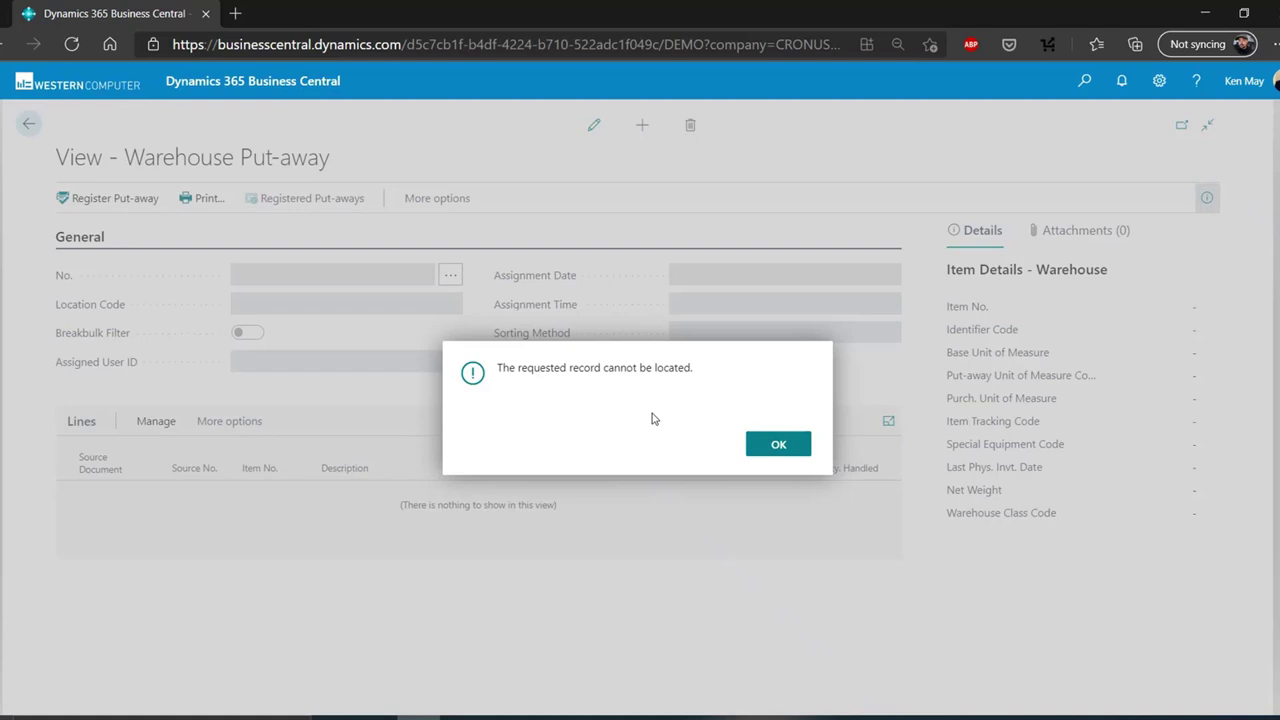
Dismiss Business Central's 'requested record cannot be located' message with OK
click(777, 449)
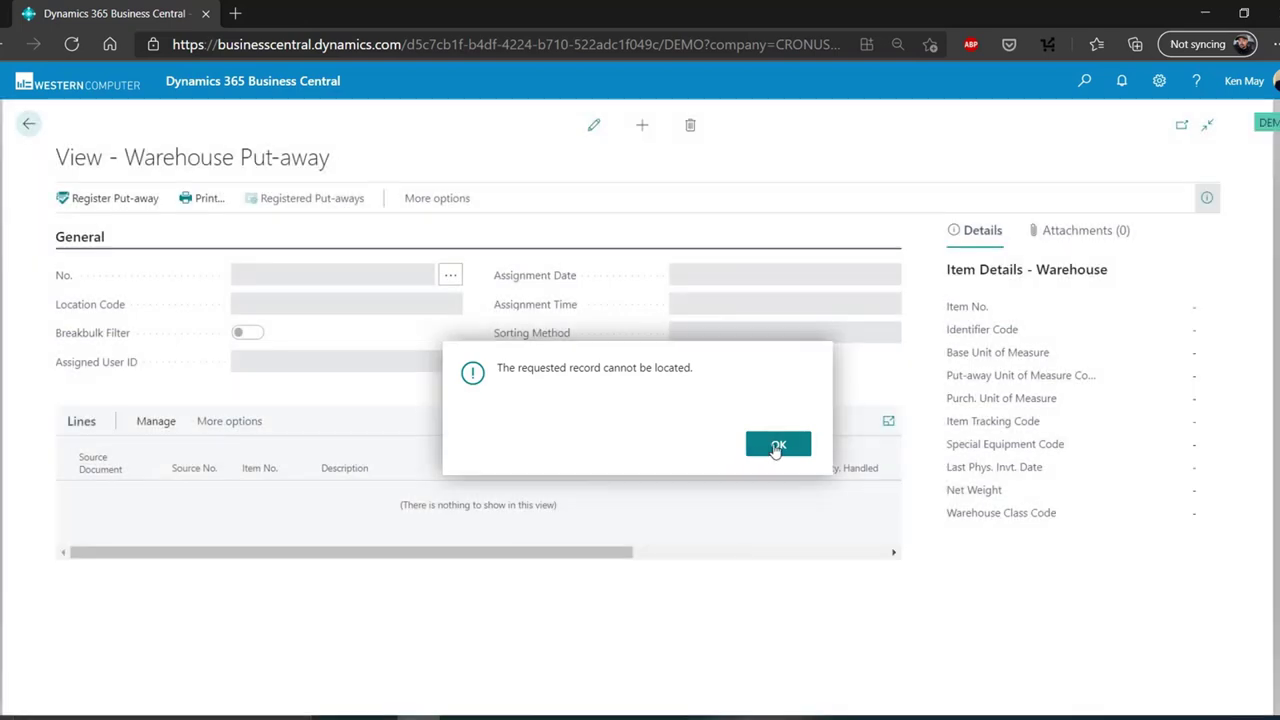